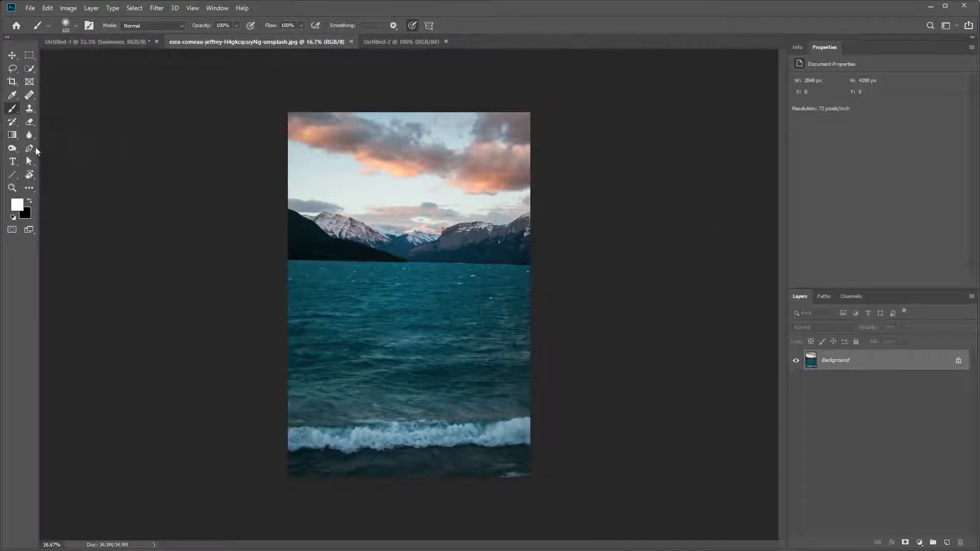
Step: Zoom in on the wave and draw a full-width rectangular selection around the foamy band
click(12, 188)
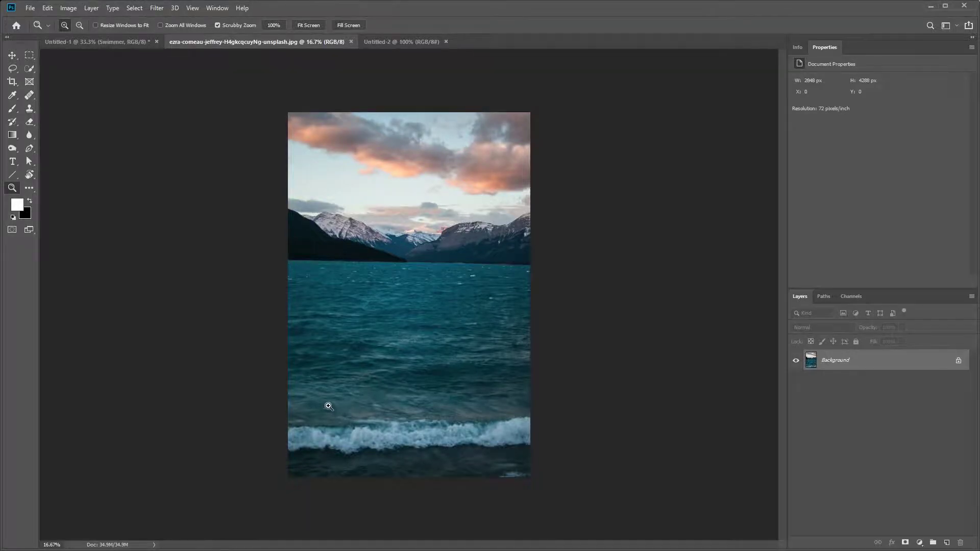
drag(328, 407, 372, 416)
mouse_move(440, 431)
mouse_down()
mouse_move(456, 429)
mouse_move(435, 256)
mouse_up()
click(29, 55)
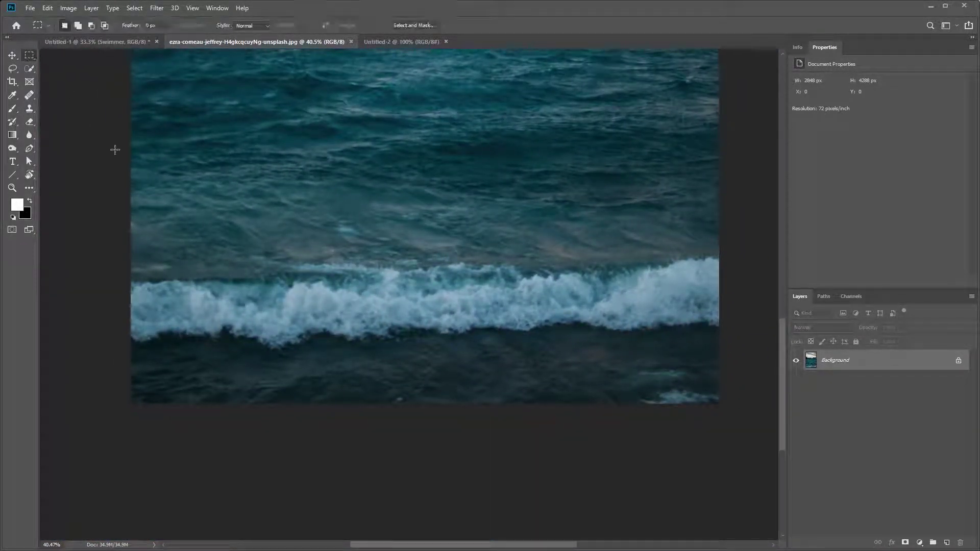
drag(127, 232, 748, 356)
Step: Crop the photo to the wave band and add a Black & White adjustment layer
click(68, 8)
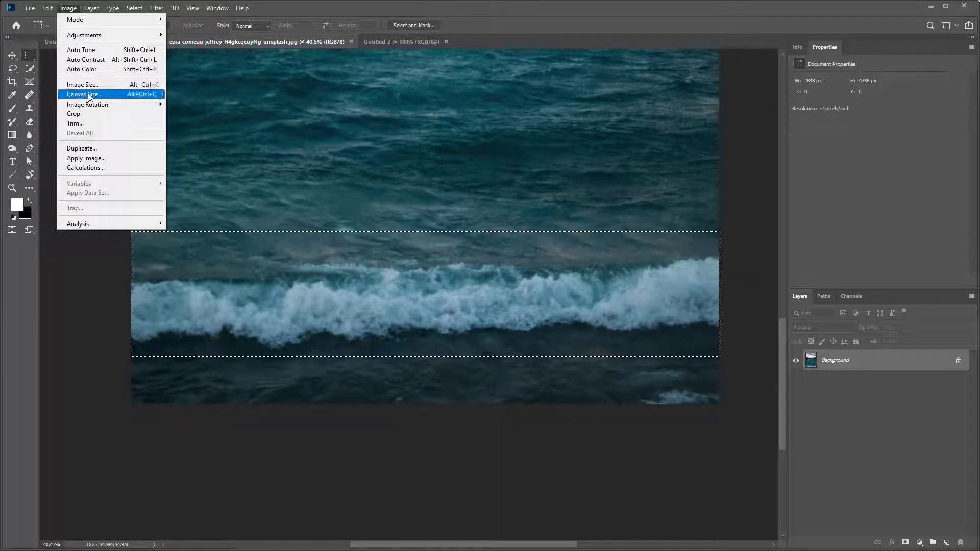
click(91, 114)
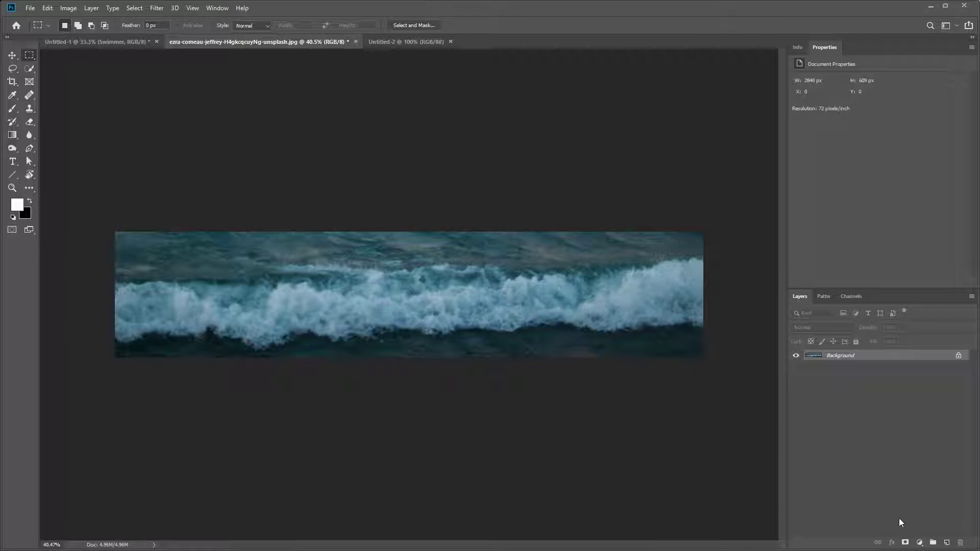
click(920, 542)
click(935, 462)
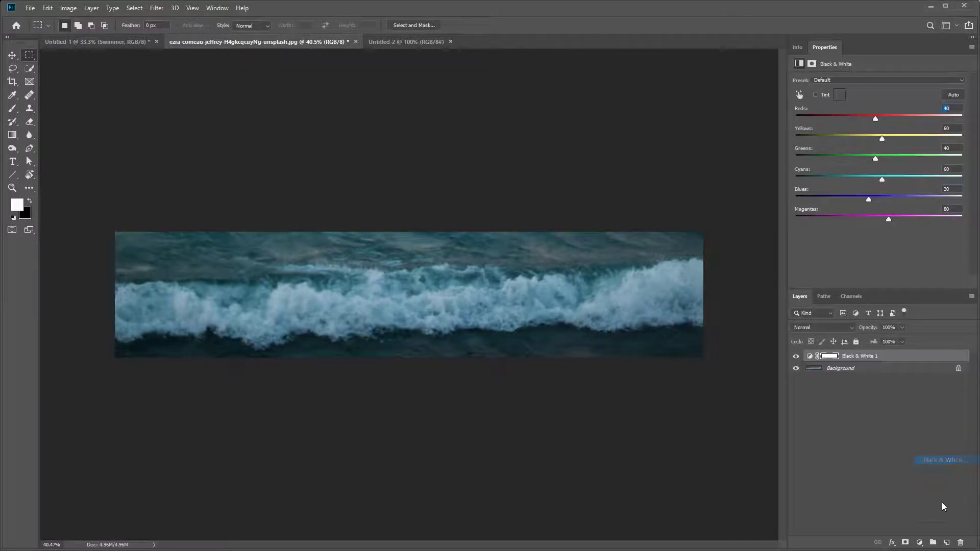
Step: Add a Curves layer with black point 69 and white point about 184
click(919, 542)
click(934, 421)
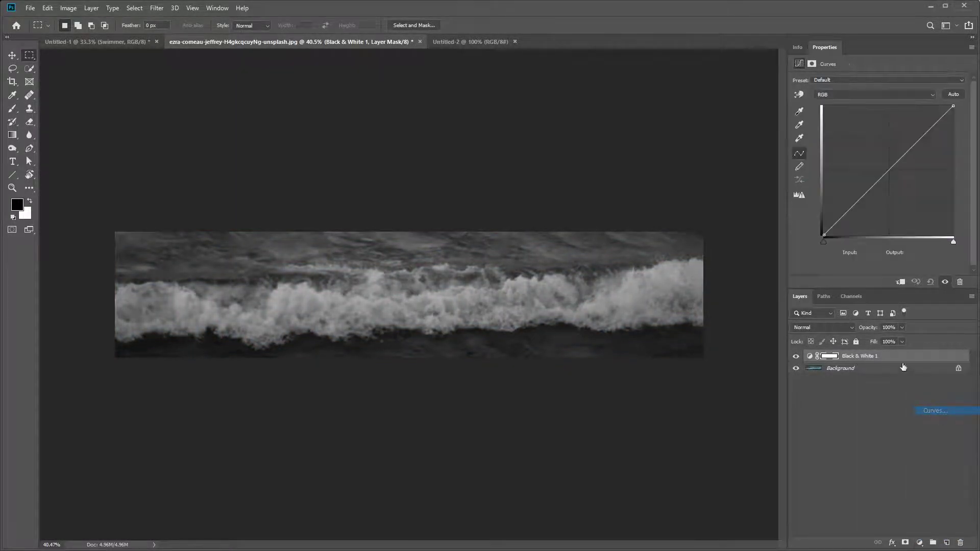
drag(824, 242, 859, 242)
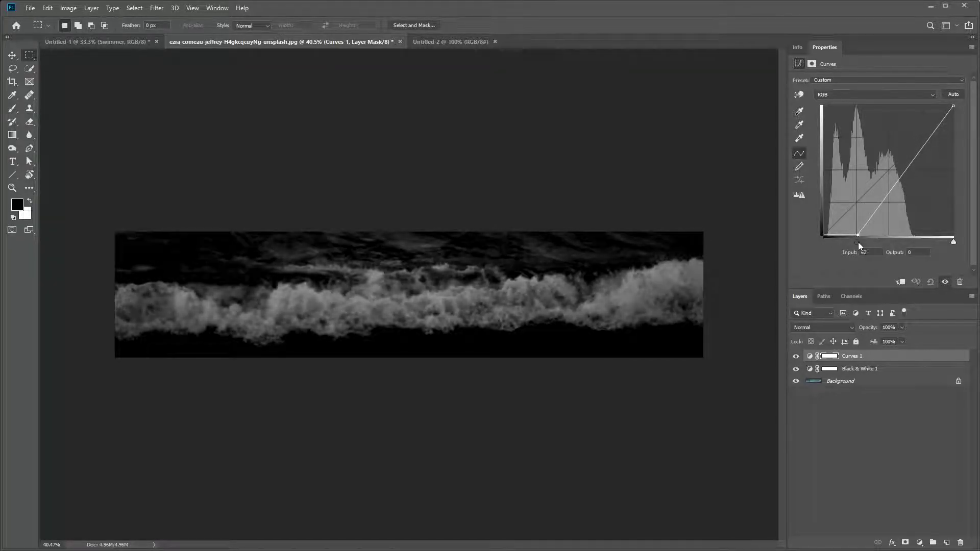
drag(953, 241, 917, 238)
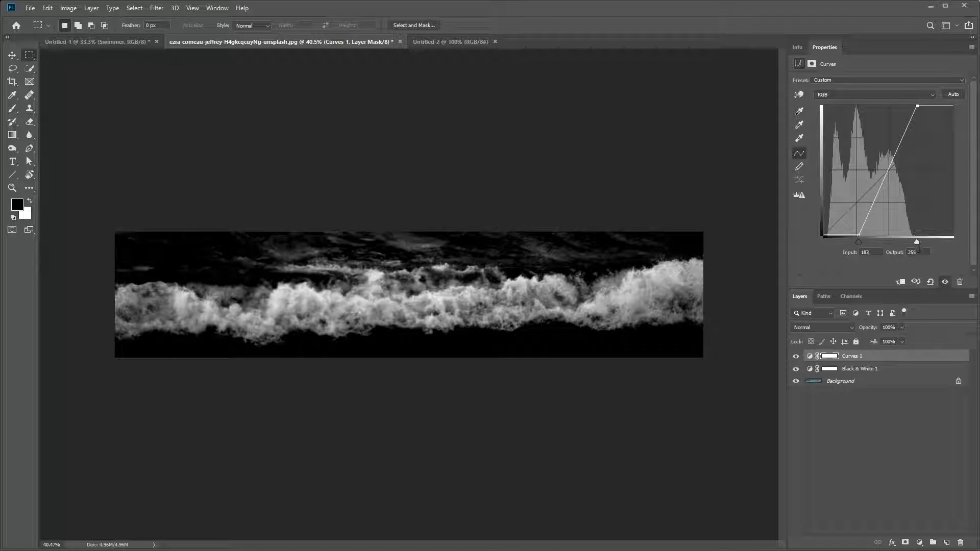
Step: Flatten the image and unlock the Background into Layer 0
click(907, 383)
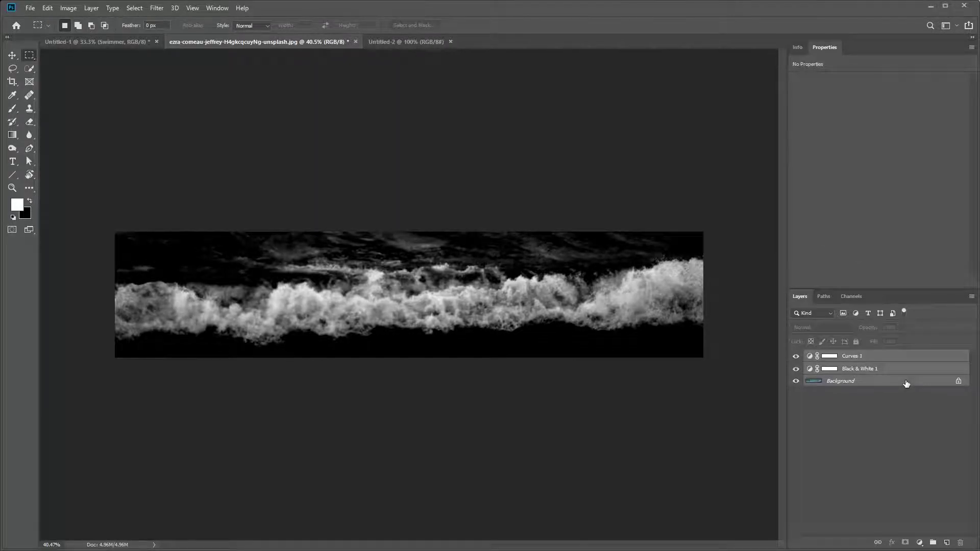
right_click(907, 383)
click(935, 463)
click(959, 356)
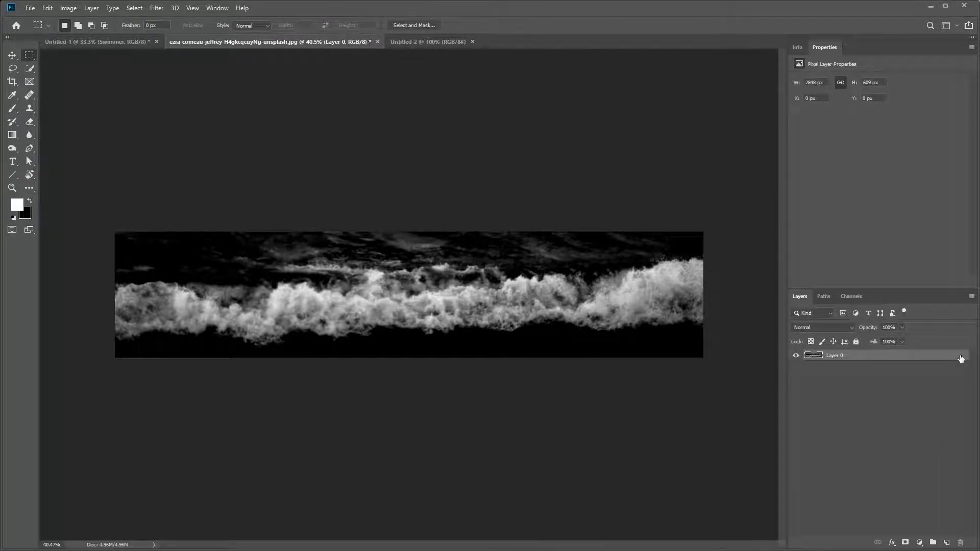
Step: Set black as the colour and pick a soft Brush with 0% hardness
click(30, 201)
click(11, 115)
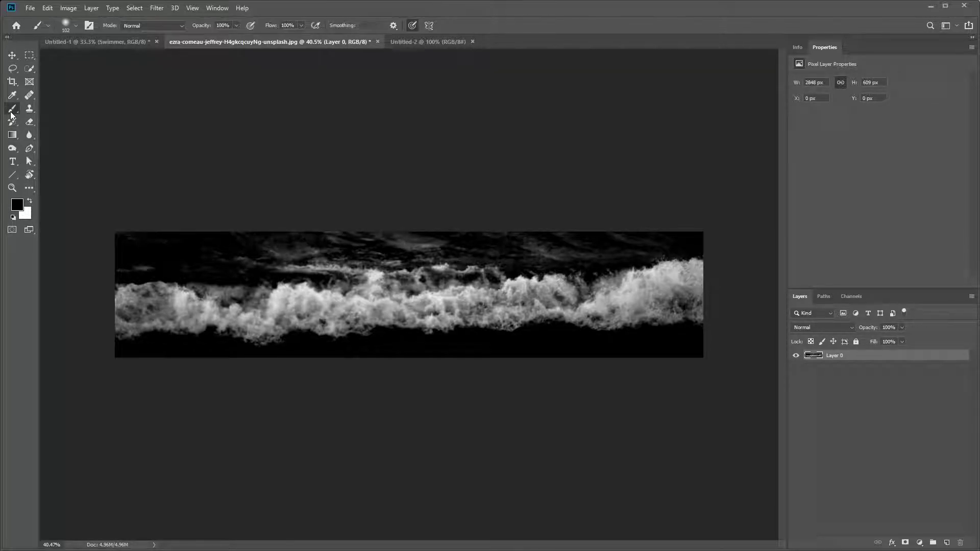
click(73, 27)
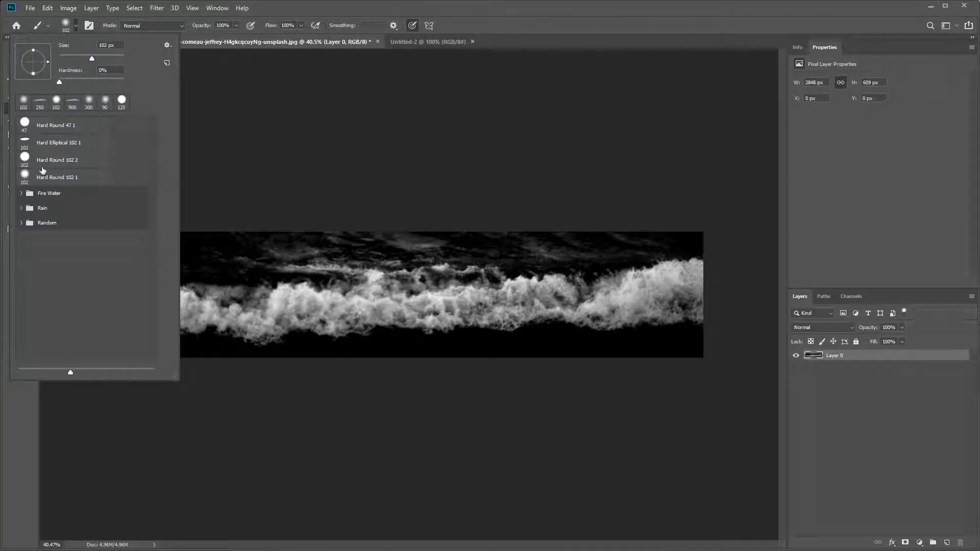
click(59, 81)
click(457, 20)
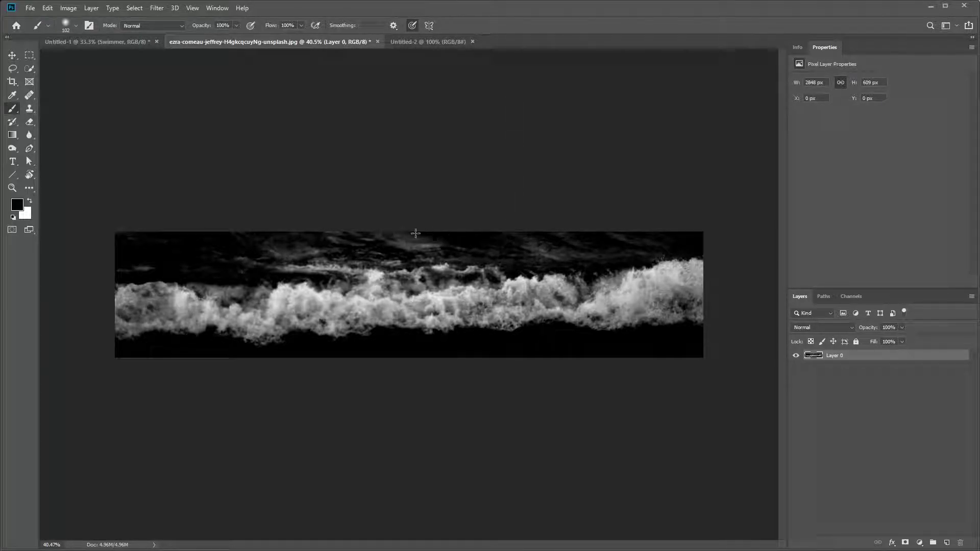
Step: Paint black over the water and stray foam wisps above the wave, leaving a clean foam band
drag(291, 237, 147, 239)
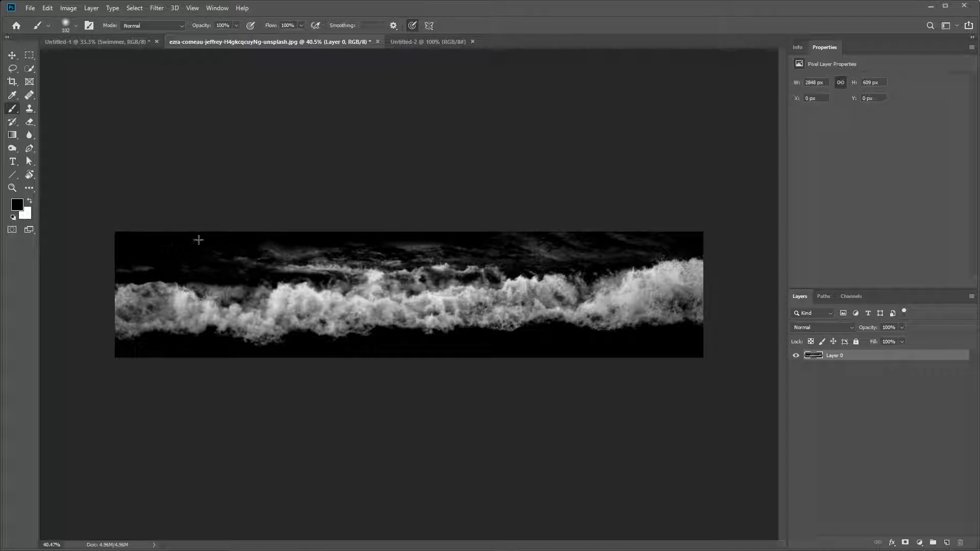
mouse_move(399, 236)
mouse_down()
mouse_move(675, 234)
mouse_move(587, 245)
mouse_move(614, 247)
mouse_move(247, 253)
mouse_move(273, 247)
mouse_move(153, 267)
mouse_move(168, 274)
mouse_move(126, 283)
mouse_move(153, 291)
mouse_move(118, 307)
mouse_move(166, 285)
mouse_move(224, 296)
mouse_move(160, 295)
mouse_move(182, 295)
mouse_move(143, 283)
mouse_up()
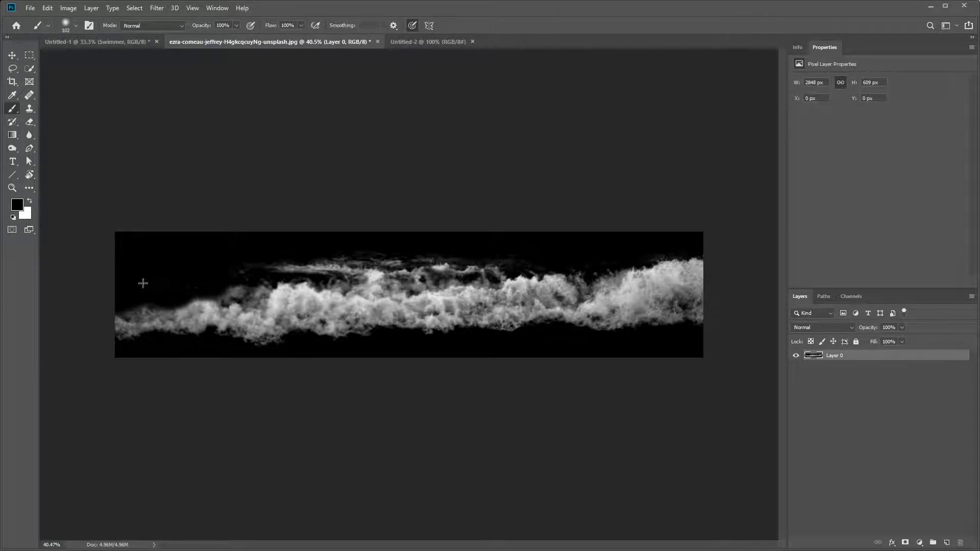
mouse_move(278, 252)
mouse_down()
mouse_move(307, 263)
mouse_move(280, 269)
mouse_up()
mouse_move(361, 244)
mouse_down()
mouse_move(332, 268)
mouse_move(375, 251)
mouse_move(419, 268)
mouse_move(398, 270)
mouse_move(668, 270)
mouse_move(684, 259)
mouse_move(632, 276)
mouse_move(671, 271)
mouse_move(687, 287)
mouse_move(707, 276)
mouse_move(630, 281)
mouse_move(715, 293)
mouse_move(652, 286)
mouse_move(619, 258)
mouse_move(626, 284)
mouse_move(668, 290)
mouse_move(639, 285)
mouse_up()
drag(370, 269, 377, 271)
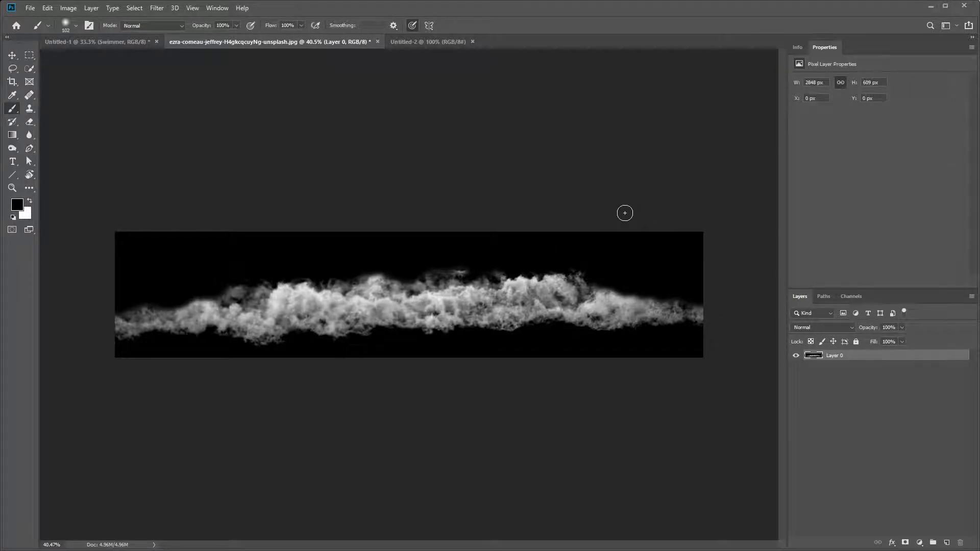
click(29, 55)
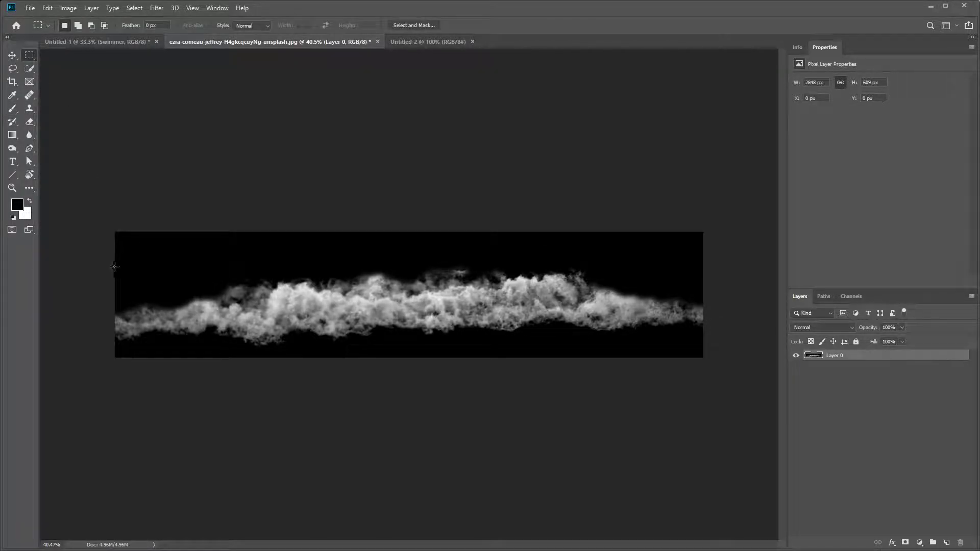
Step: Crop tightly around the foam band to 2848 × 422 px and invert it to dark foam on white
drag(114, 266, 738, 351)
click(68, 7)
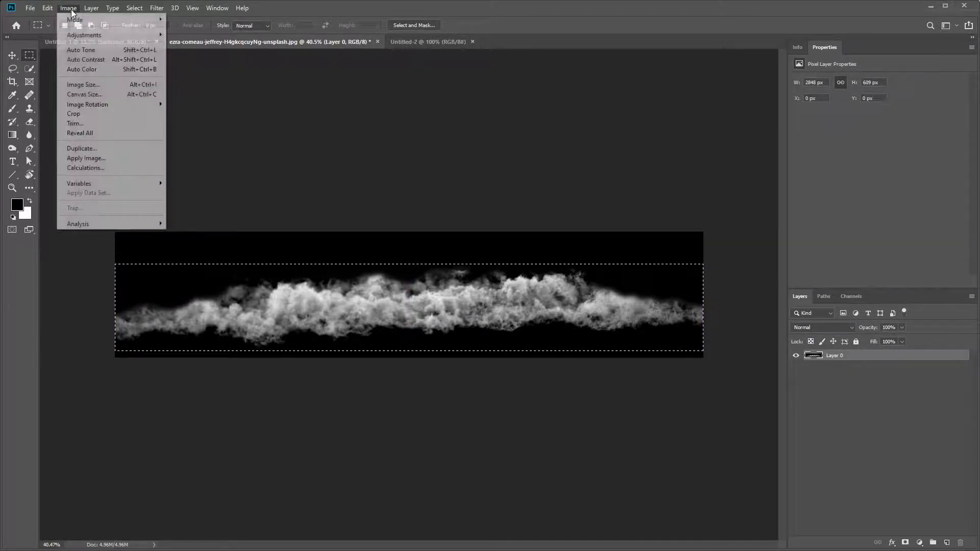
click(77, 113)
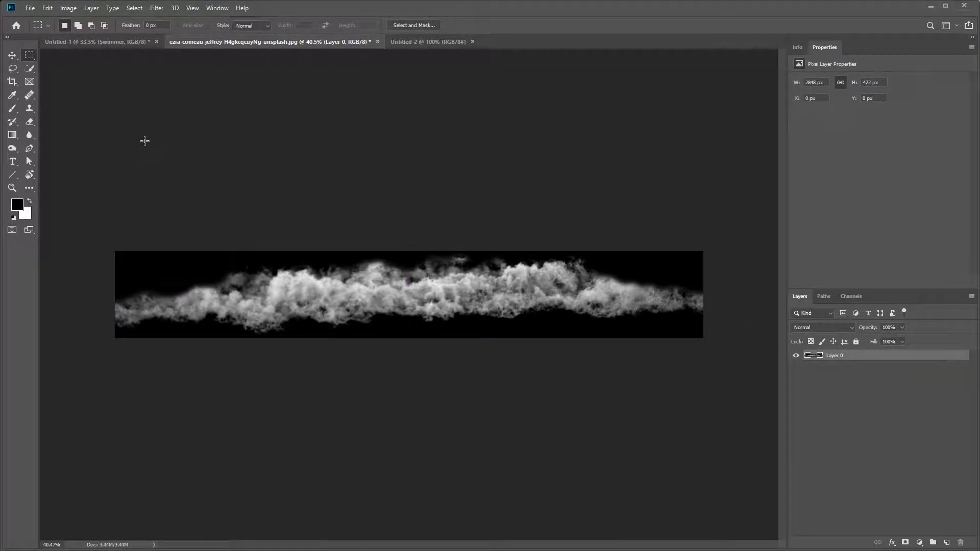
click(68, 7)
mouse_move(84, 34)
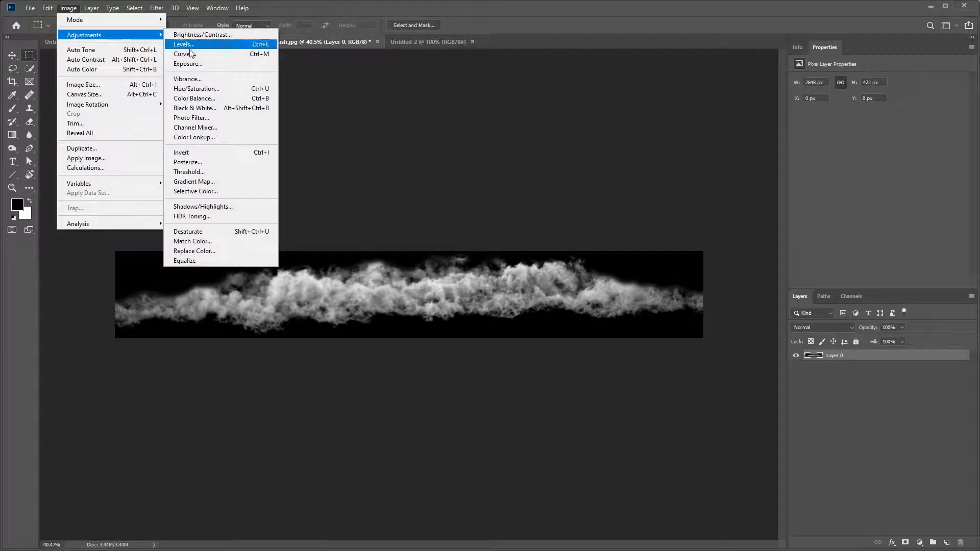
click(203, 155)
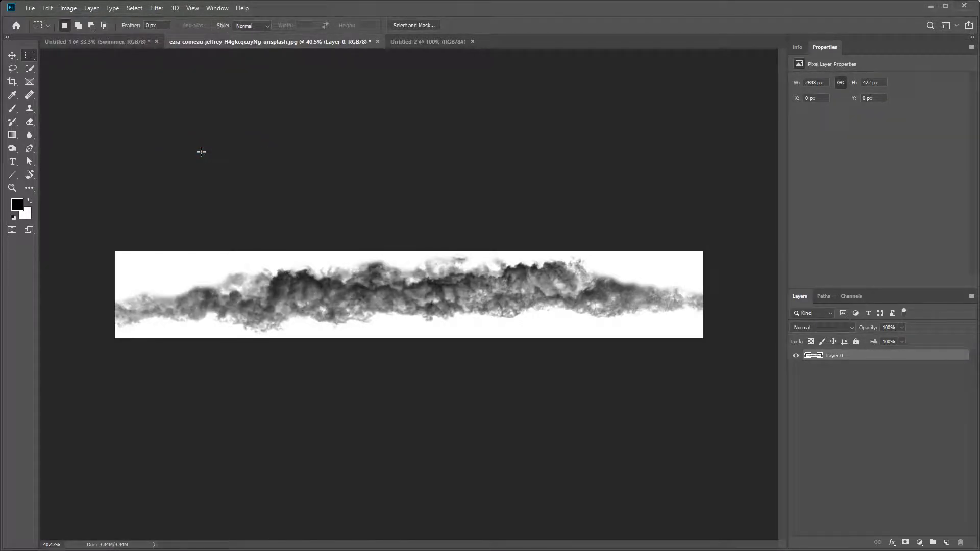
Step: Define the inverted foam as a brush preset named 'Wave Brush' and shrink it to 200 px
click(47, 7)
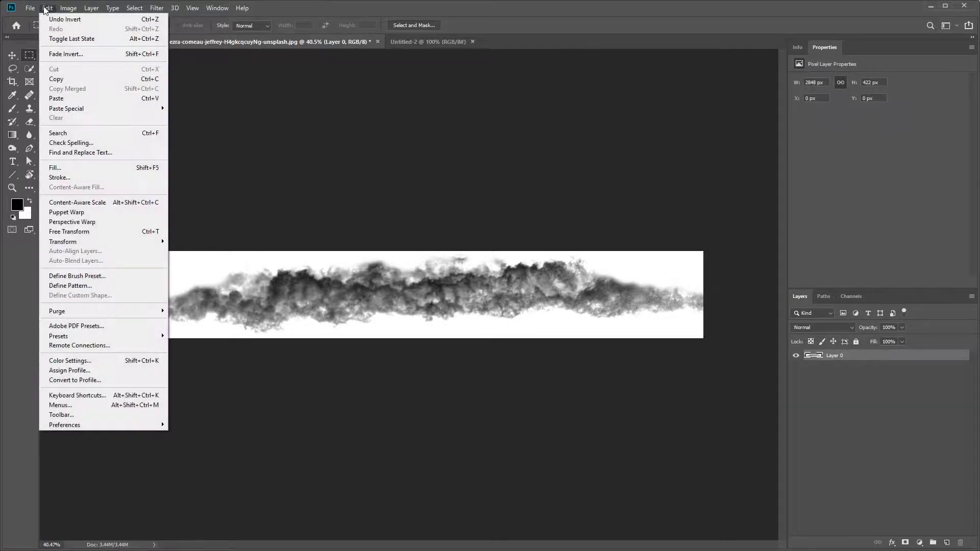
click(97, 276)
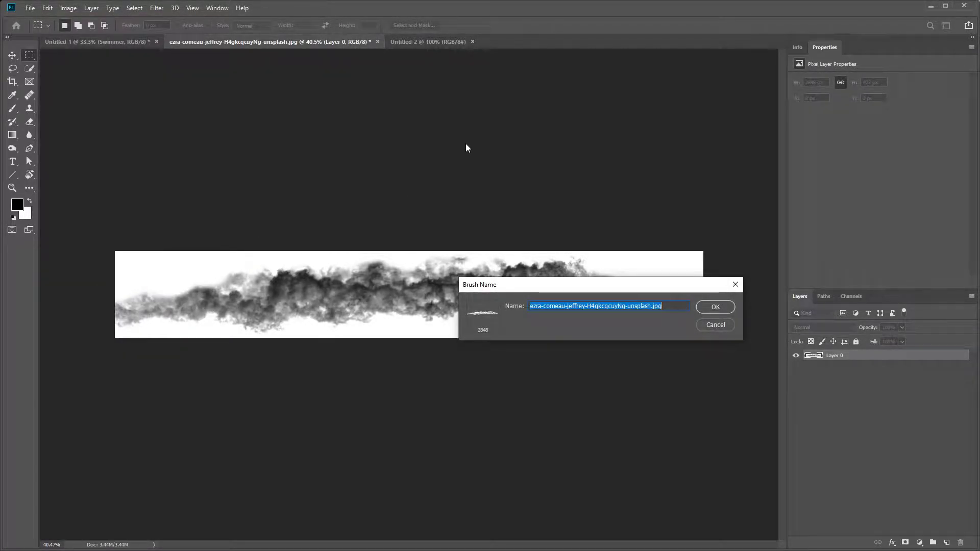
text(Wave Brush)
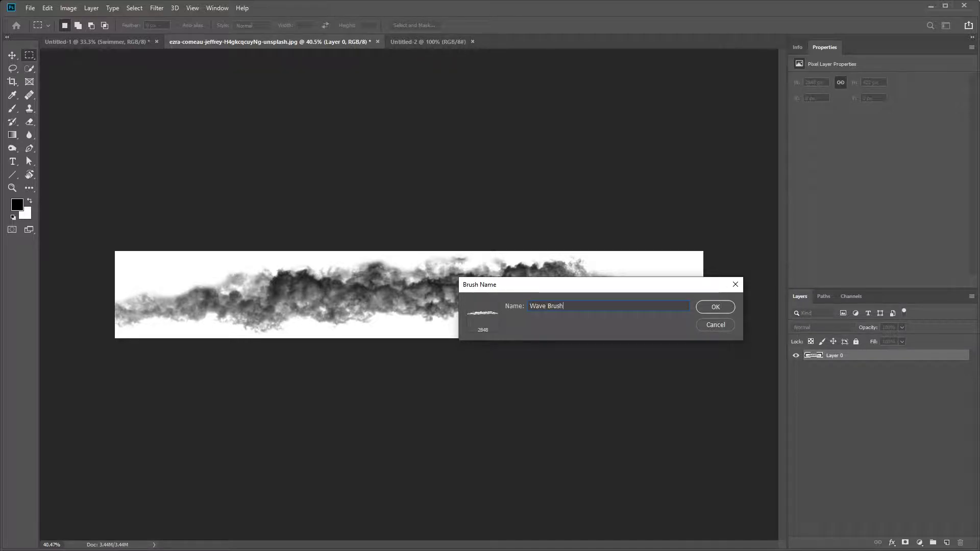
key(Return)
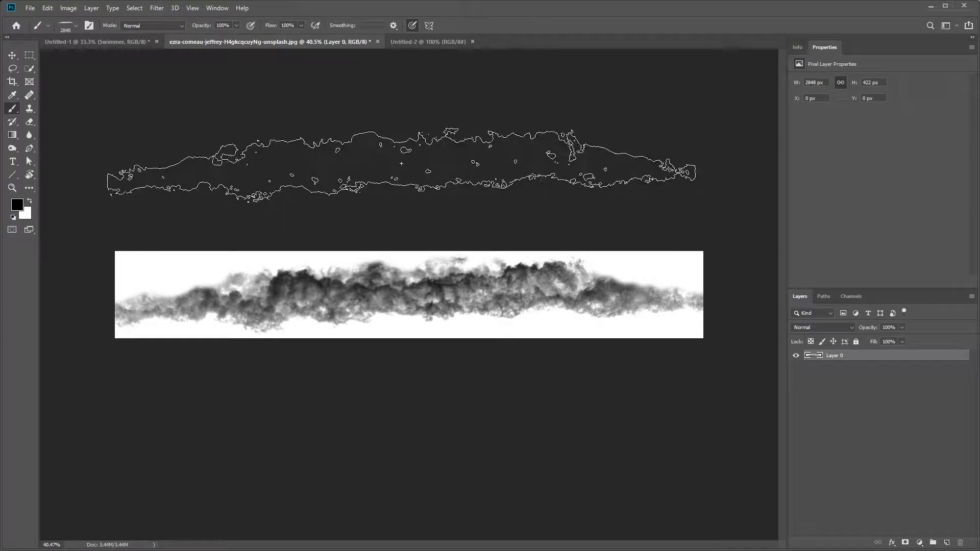
click(75, 26)
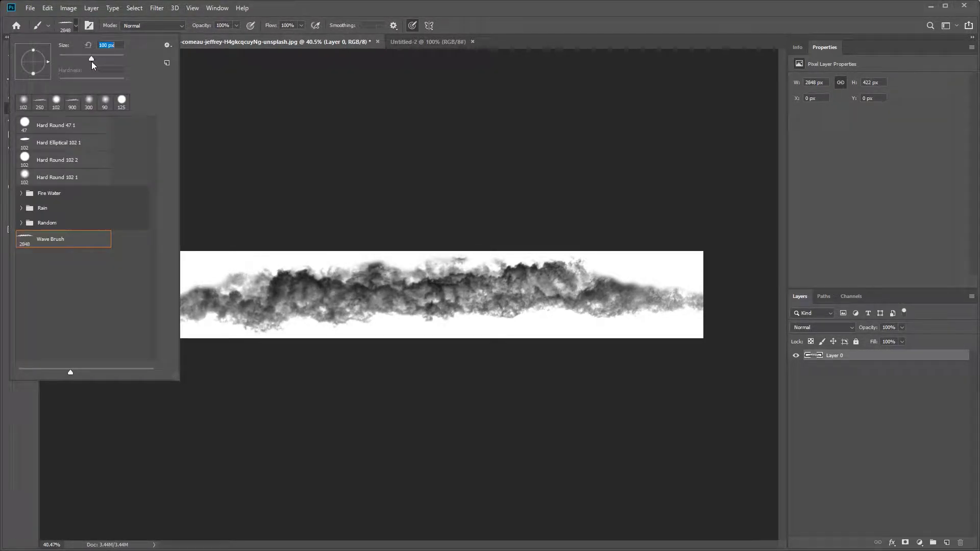
click(509, 17)
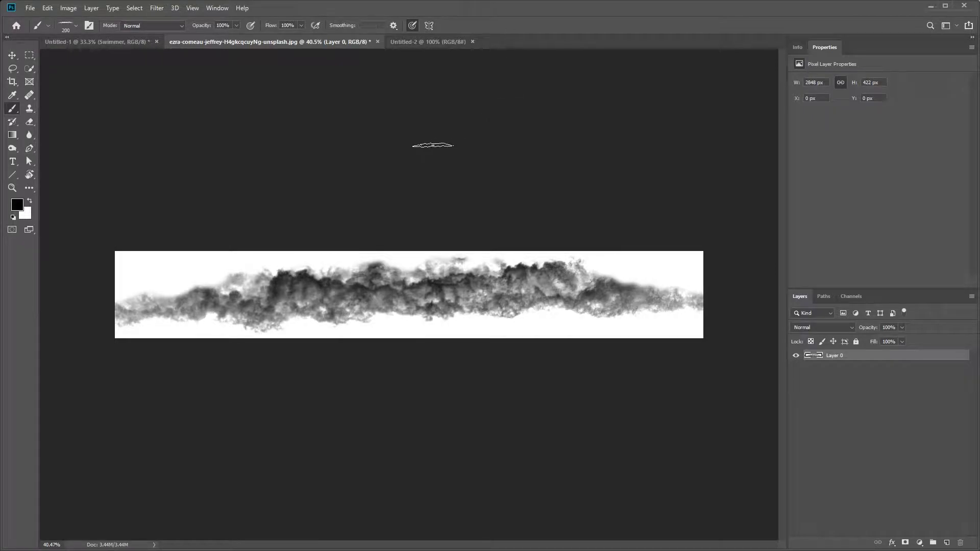
Step: In Untitled-2, add a layer named 'Brush test' and paint a white Wave Brush test stroke
click(433, 42)
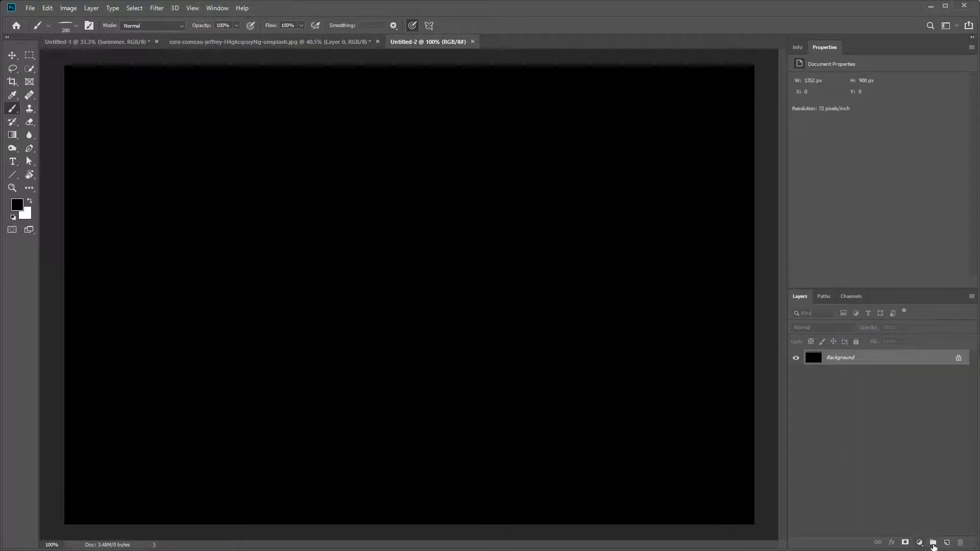
click(947, 542)
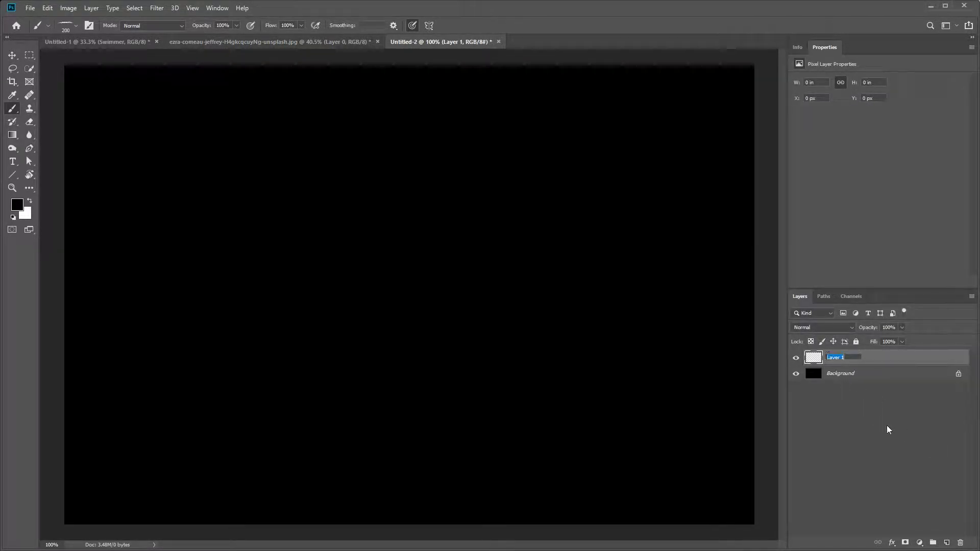
text(Brush test)
key(Return)
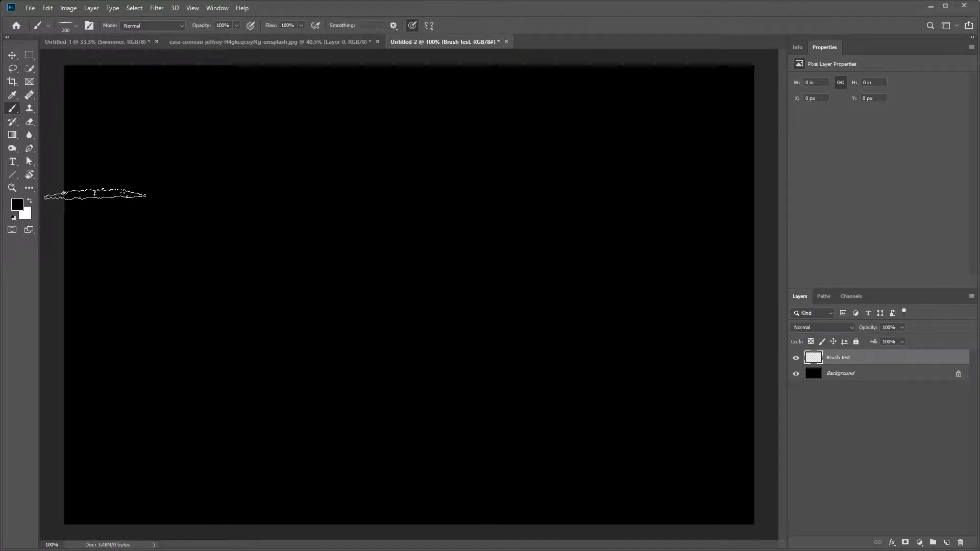
click(30, 202)
drag(163, 232, 324, 230)
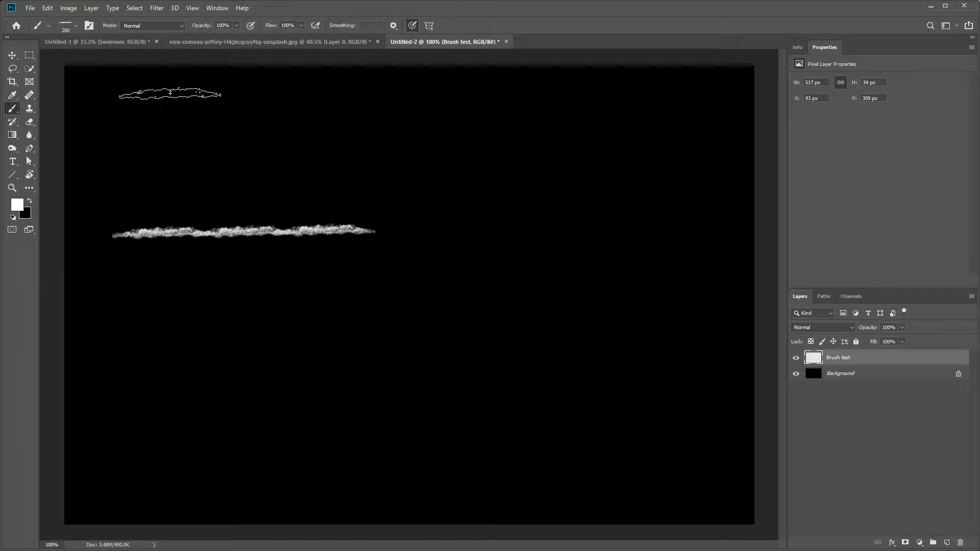
Step: Set the Wave brush tip spacing to 612% and enable Shape Dynamics with Flip X Jitter
click(88, 25)
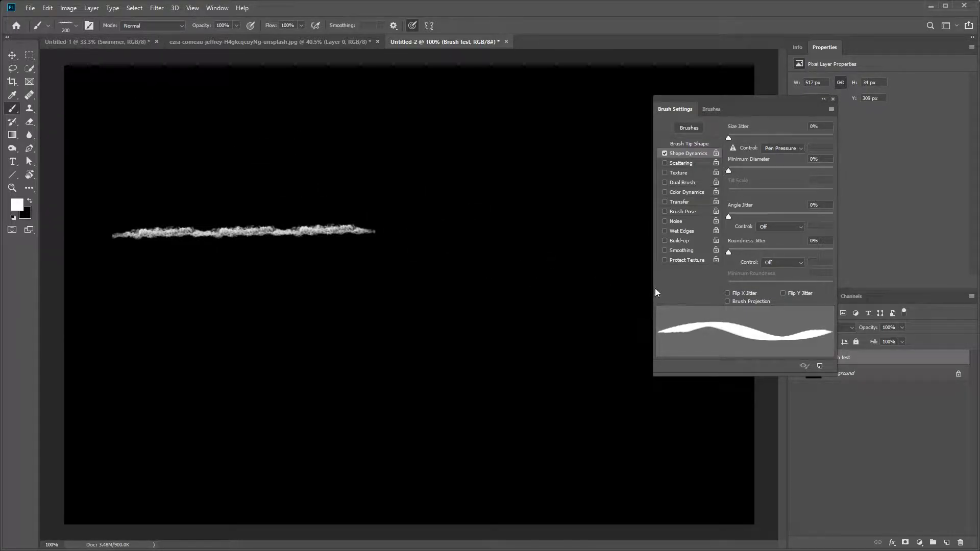
click(682, 144)
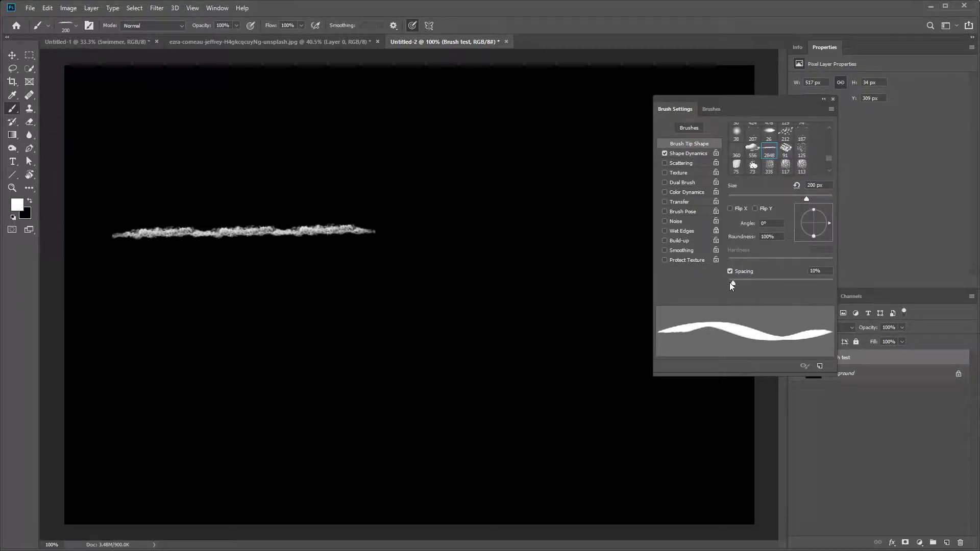
drag(731, 284, 823, 296)
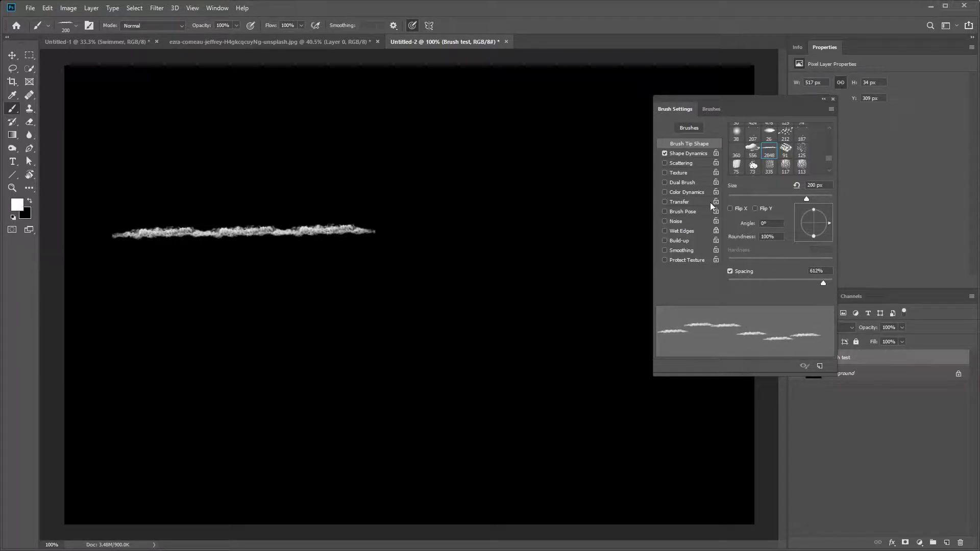
click(685, 152)
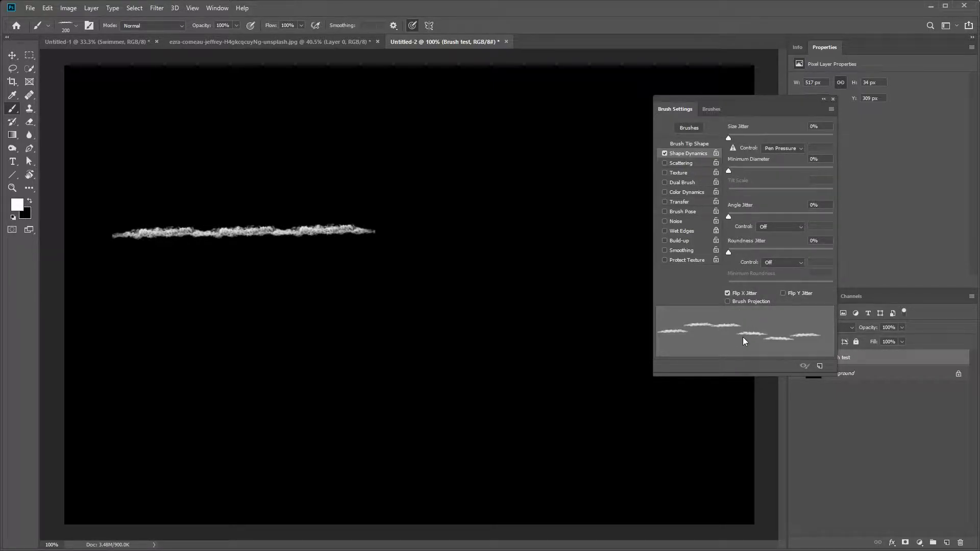
Step: Paint a full-flow test stroke of separate wave dabs across the canvas
click(832, 98)
click(188, 325)
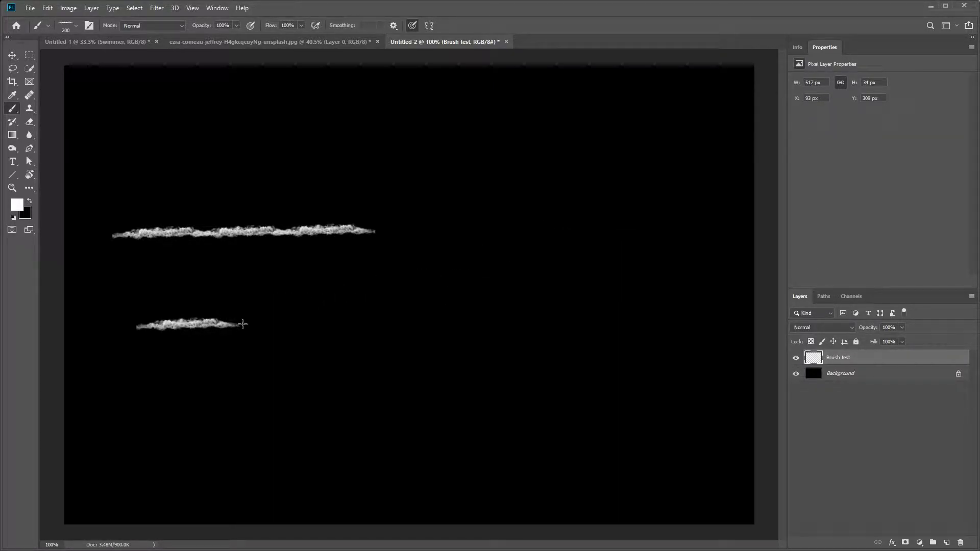
click(275, 329)
click(363, 329)
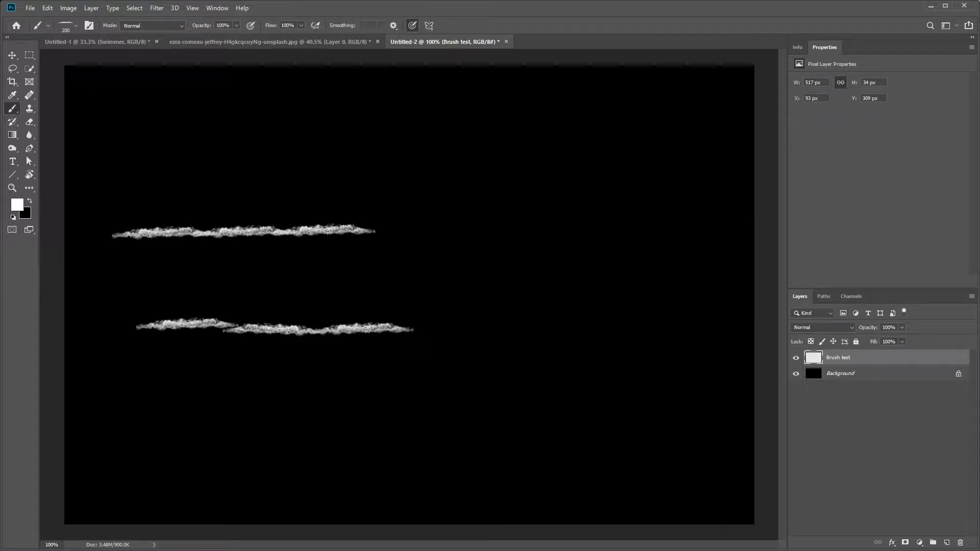
click(450, 332)
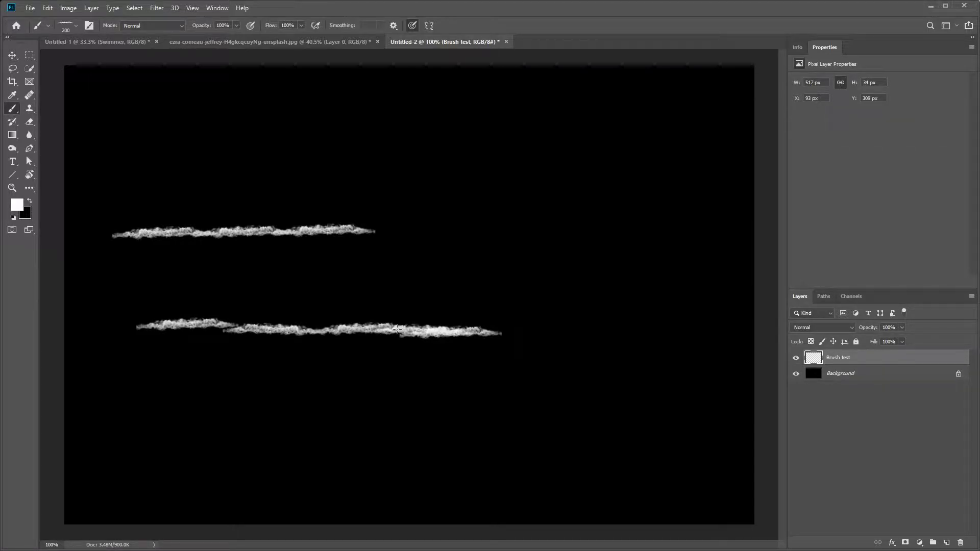
click(332, 330)
click(243, 328)
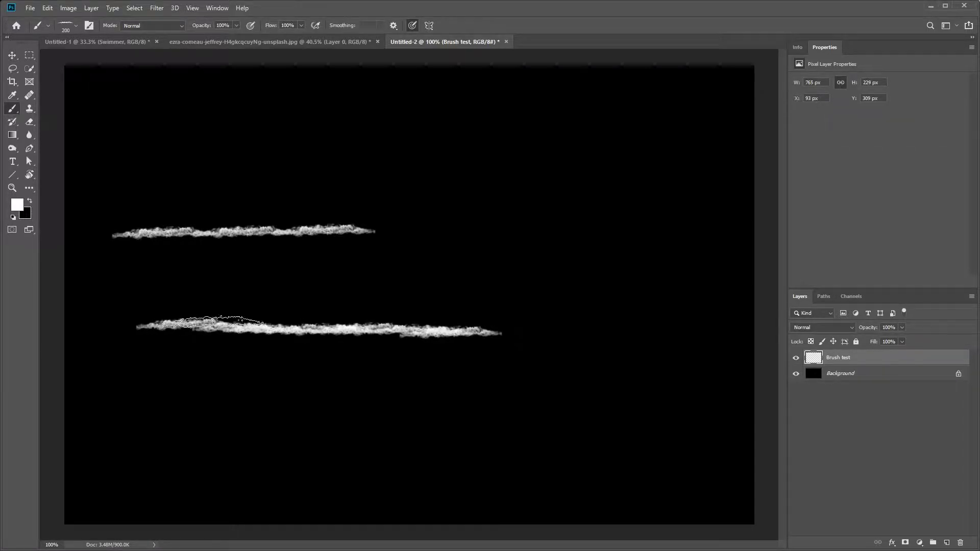
Step: Lower the brush Flow to 39% and paint a fainter test stroke below
click(301, 26)
drag(301, 35, 273, 35)
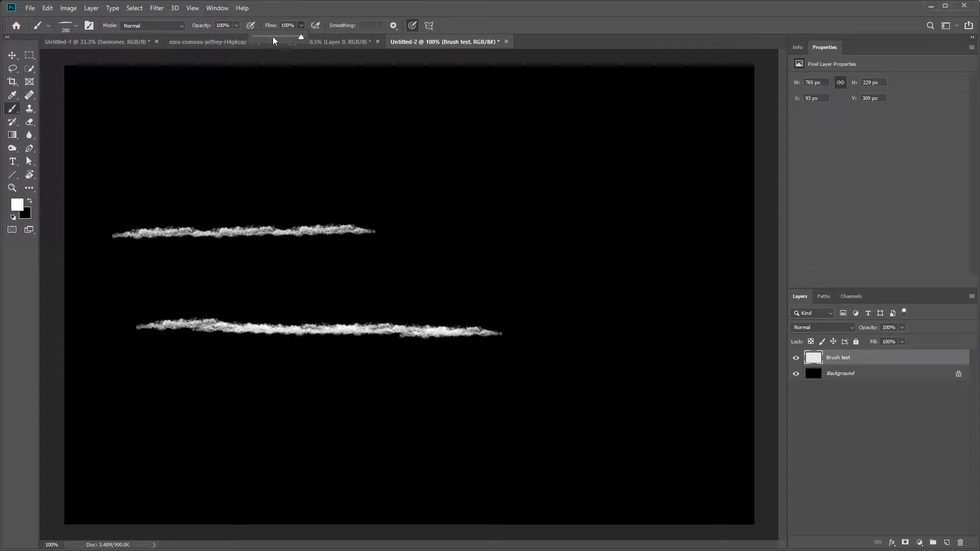
click(235, 394)
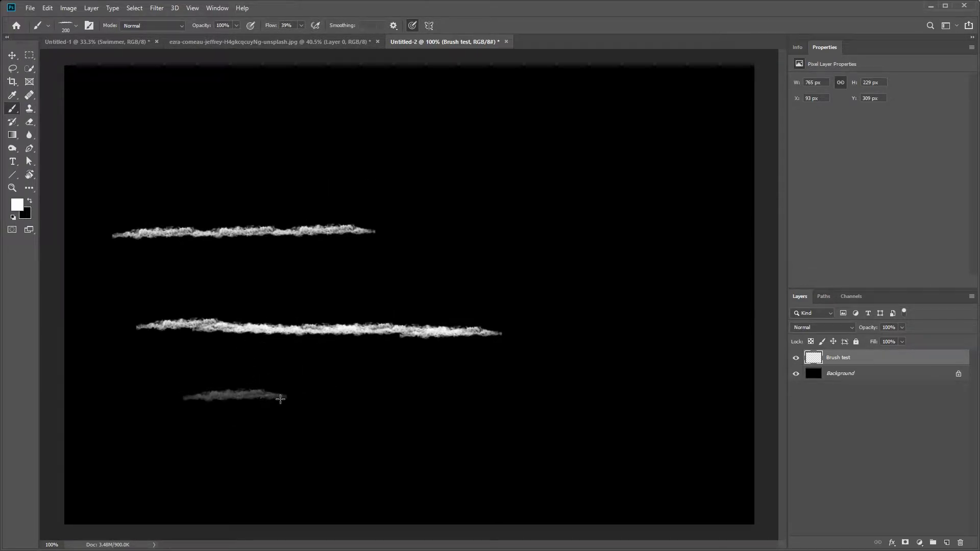
click(323, 399)
click(410, 397)
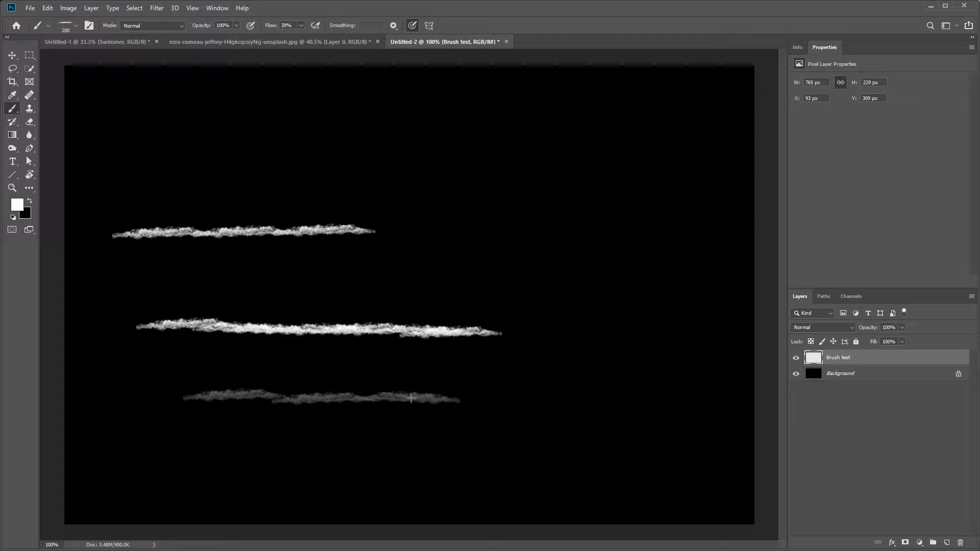
click(351, 398)
click(261, 393)
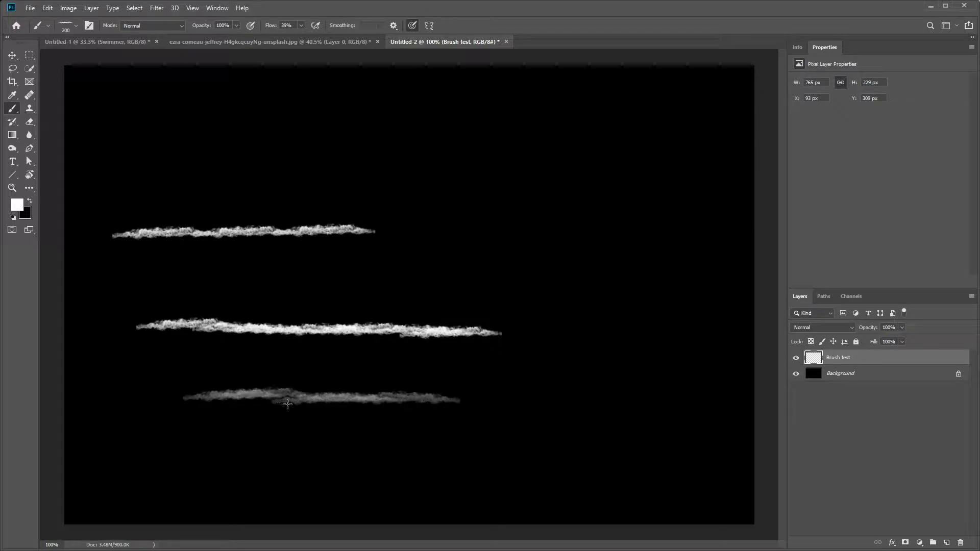
click(312, 401)
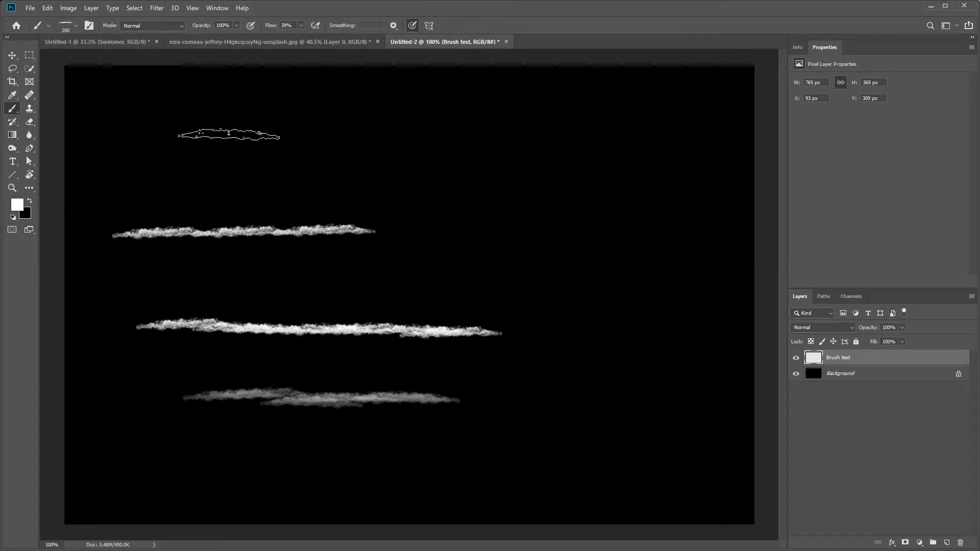
click(121, 44)
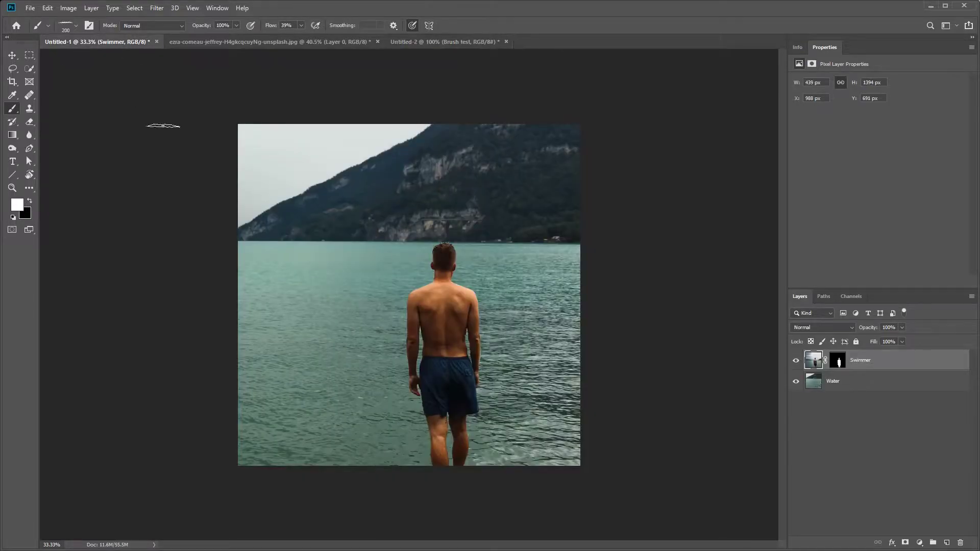
Step: Choose the Hard Round brush with 0% hardness and 100% flow
click(76, 28)
click(42, 179)
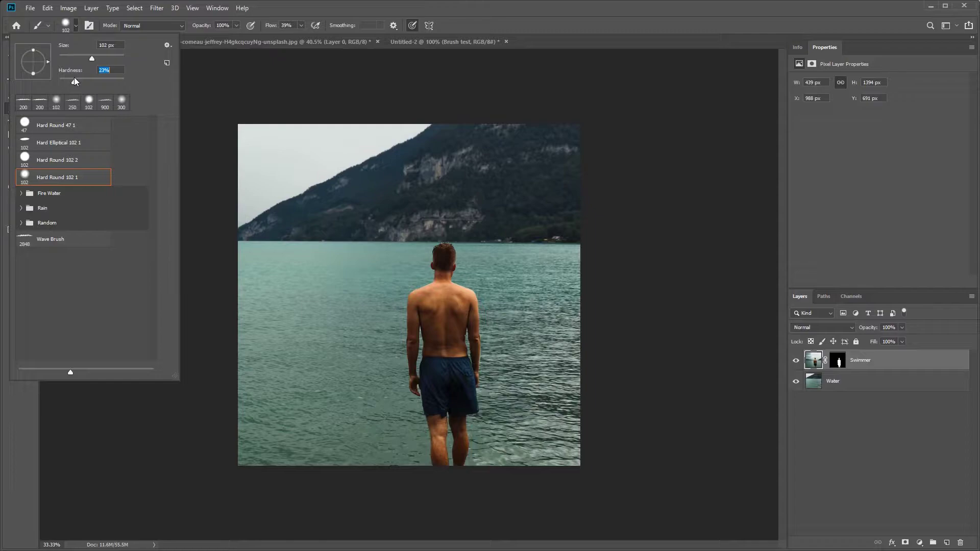
drag(69, 80, 60, 81)
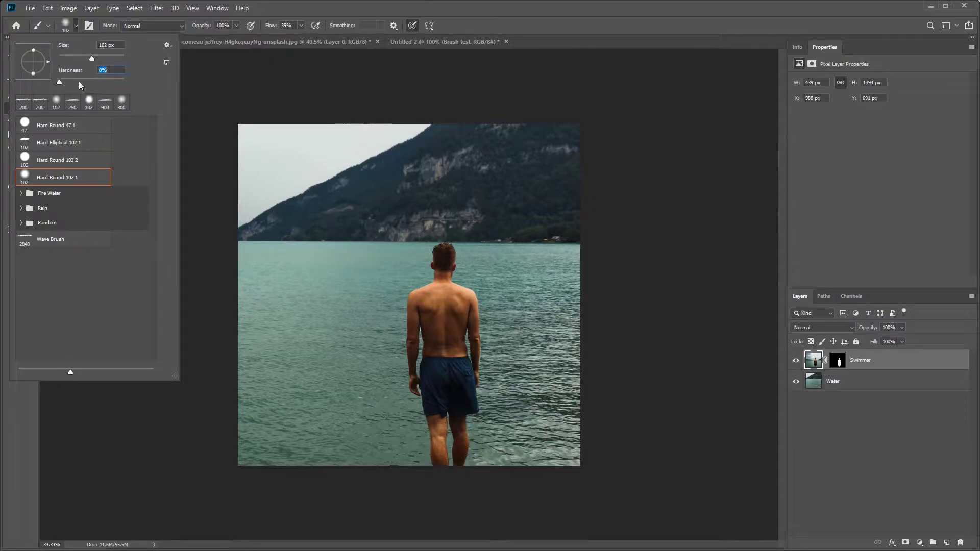
click(295, 25)
text(100)
click(460, 11)
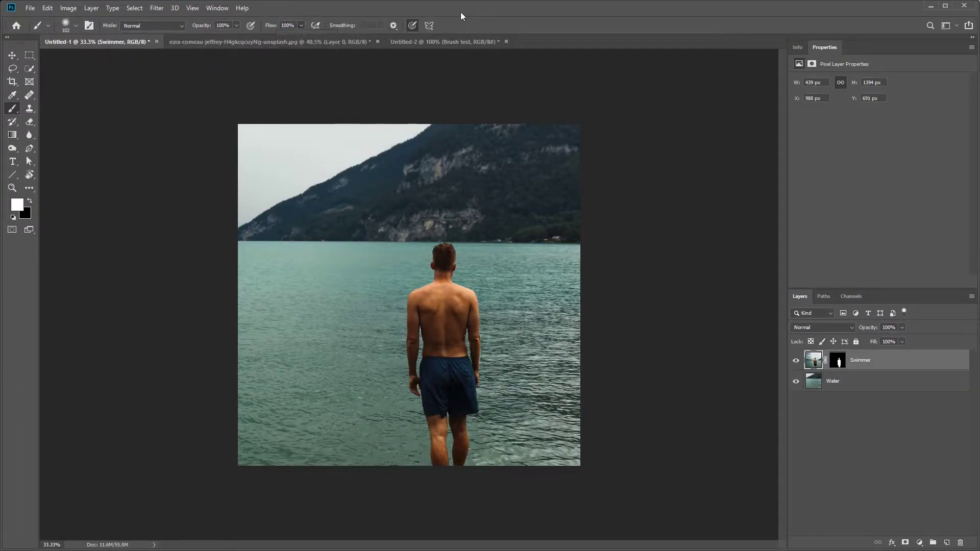
Step: Paint black on the Swimmer layer mask with a 250 px brush to hide the legs and shorts
click(838, 360)
key(x)
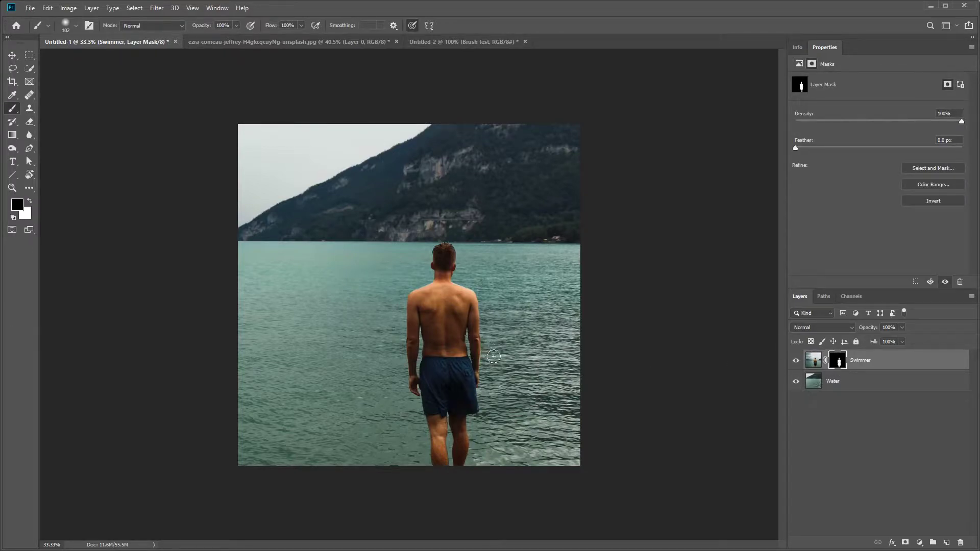
key(bracketright)
key(bracketright)
key(bracketright)
key(bracketright)
key(bracketright)
mouse_move(475, 339)
mouse_down()
mouse_move(439, 395)
mouse_move(421, 451)
mouse_move(396, 407)
mouse_up()
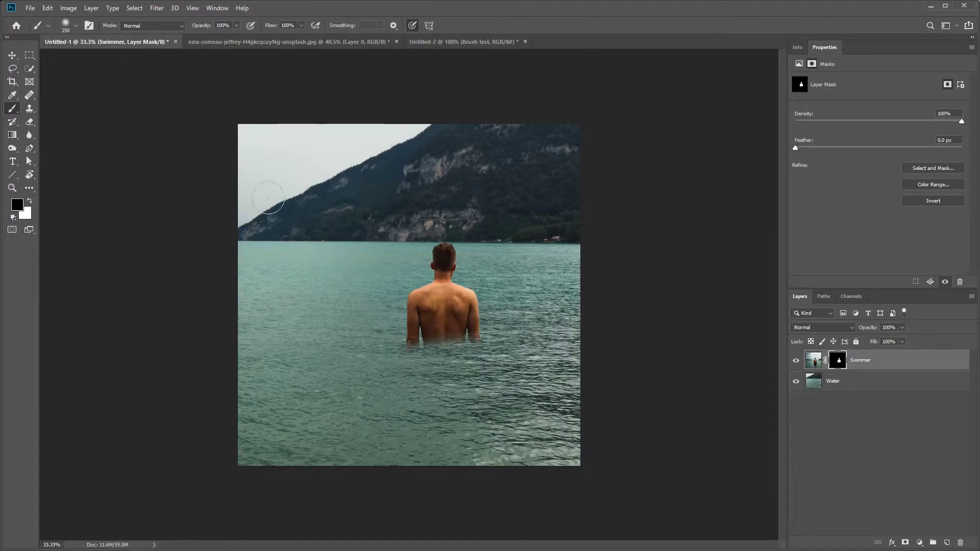
Step: Raise brush hardness to 63% and tidy the mask edge at the waterline
click(76, 27)
drag(60, 82, 101, 82)
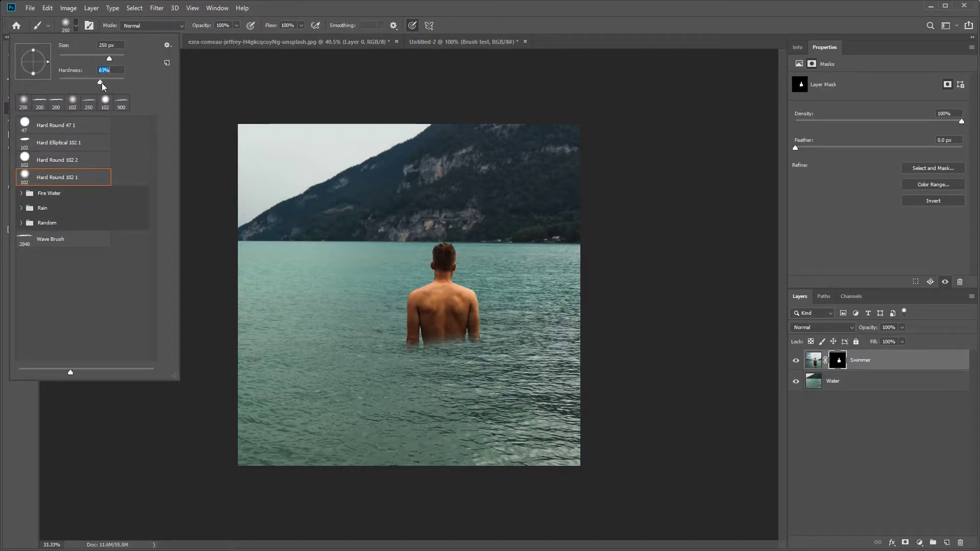
click(559, 53)
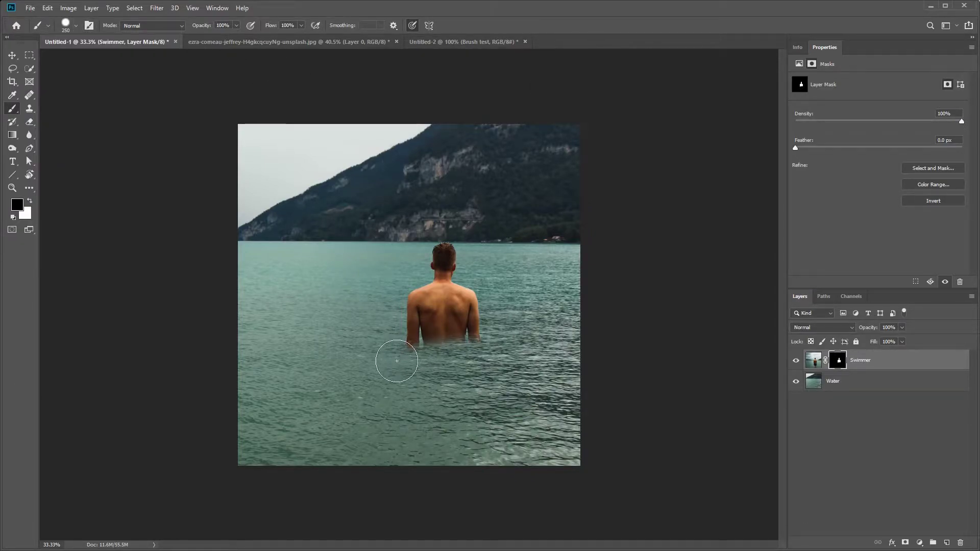
drag(417, 366, 446, 367)
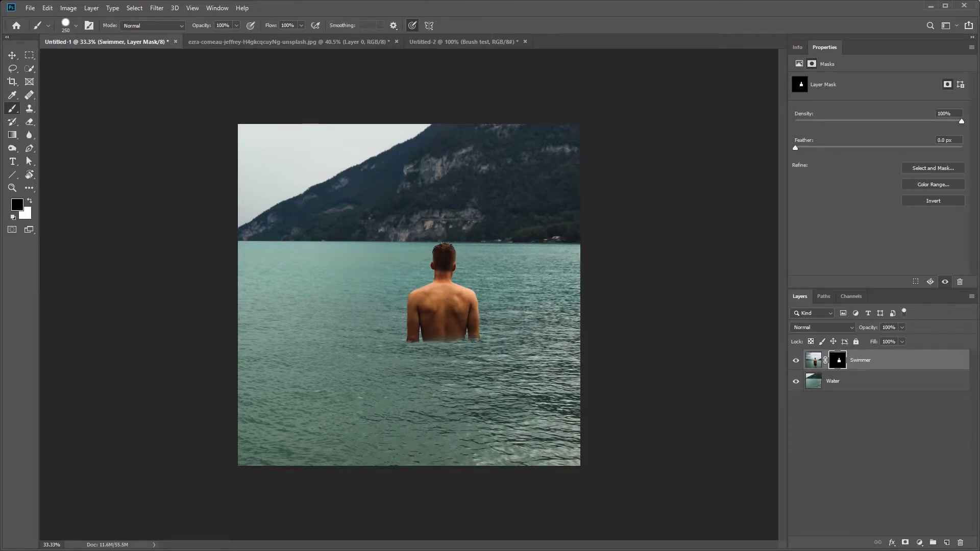
Step: Add a new empty layer above Swimmer and name it 'Wave brush'
click(945, 544)
double_click(833, 363)
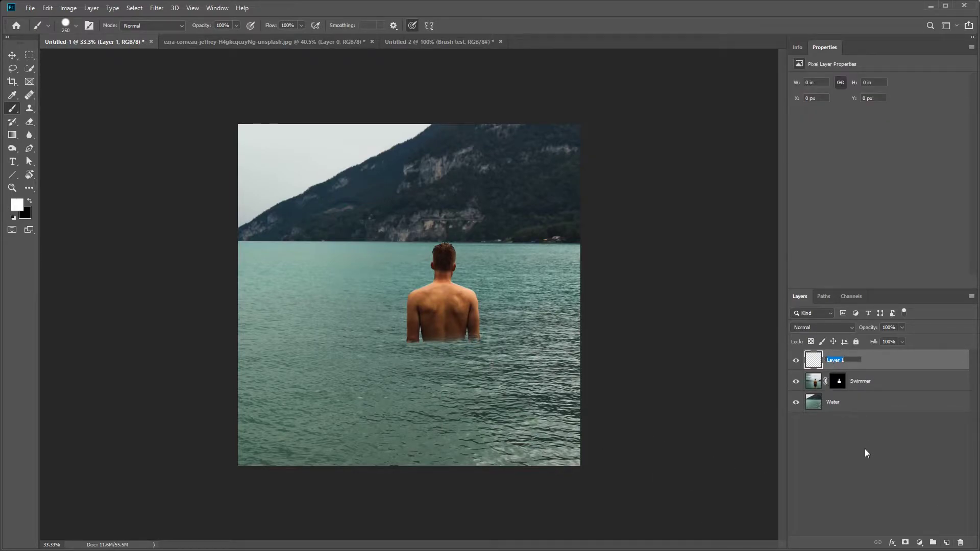
text(Wave brush)
key(Return)
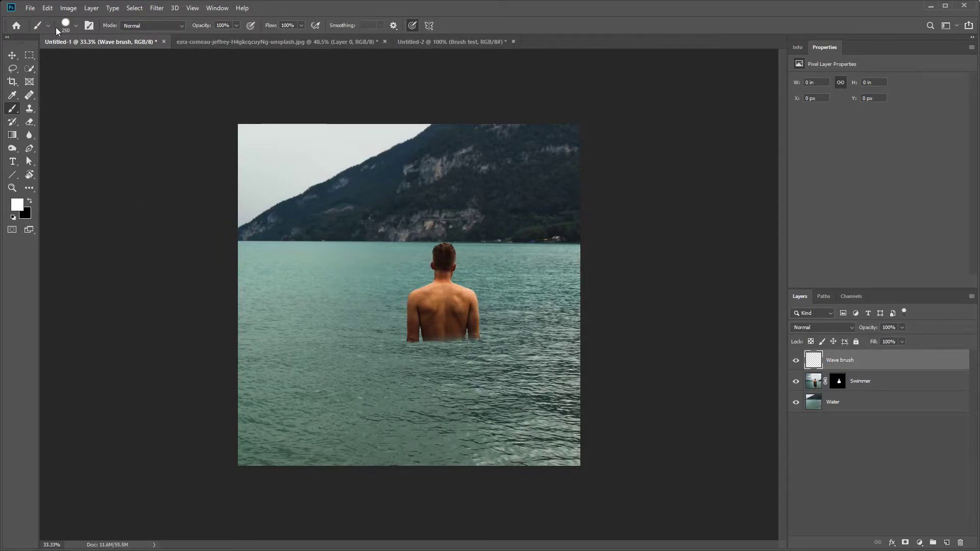
Step: Choose the Wave Brush preset at a smaller size and paint white foam along the swimmer's waterline
click(75, 26)
click(44, 241)
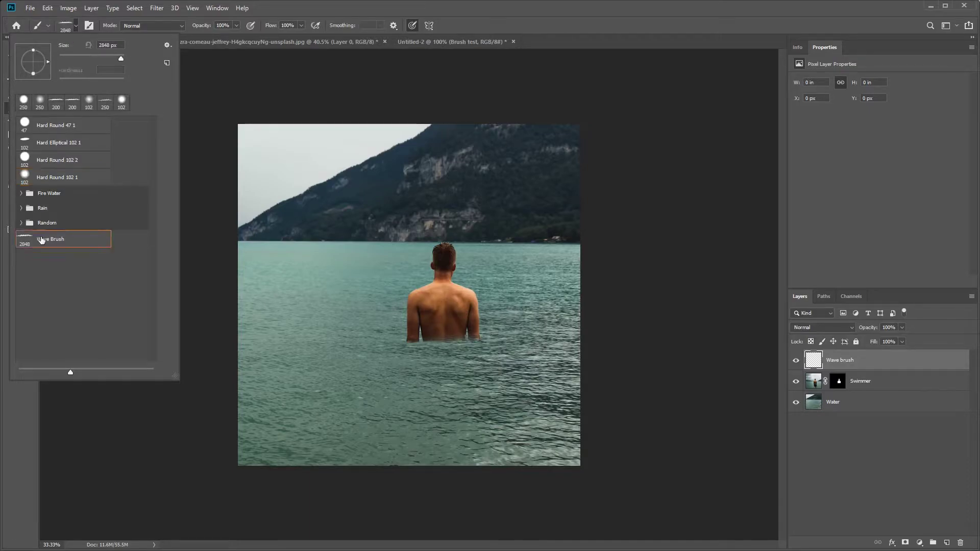
click(507, 26)
key(bracketleft)
key(bracketleft)
key(bracketleft)
key(bracketleft)
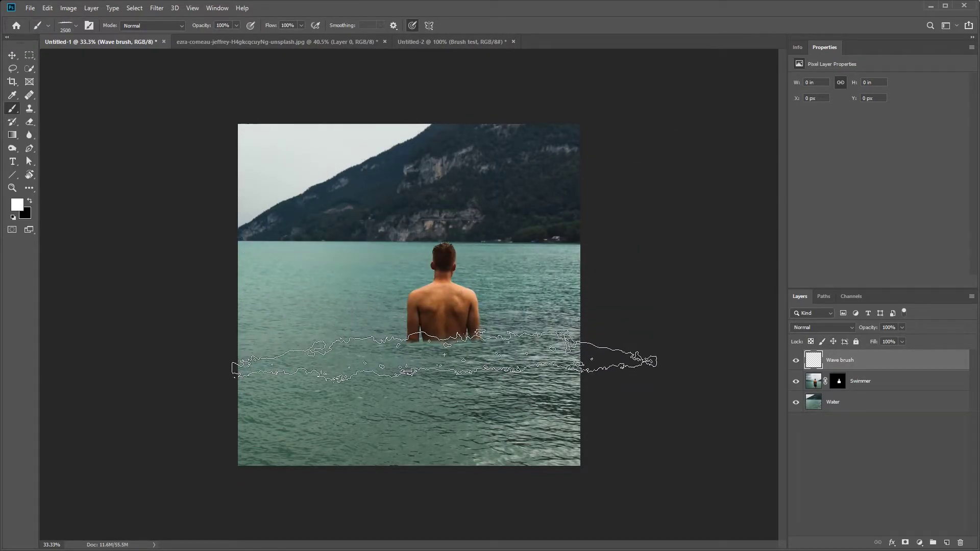
key(bracketleft)
key(bracketleft)
key(bracketleft)
key(bracketleft)
key(bracketleft)
key(bracketleft)
key(bracketleft)
key(bracketleft)
key(bracketleft)
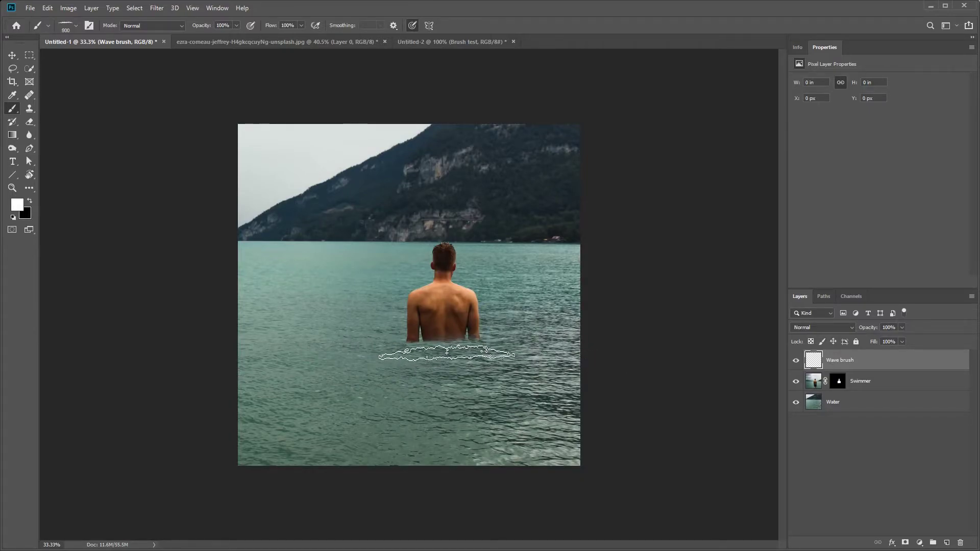
key(bracketleft)
key(bracketleft)
key(bracketleft)
key(bracketleft)
mouse_move(412, 343)
mouse_down()
mouse_move(489, 343)
mouse_move(470, 347)
mouse_up()
key(ctrl+z)
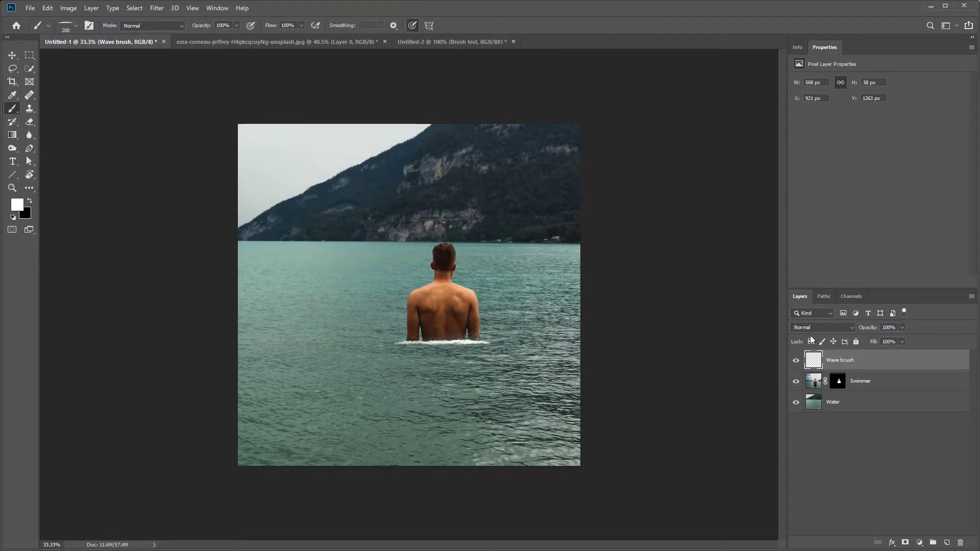
Step: Fade the Wave brush layer to 62% opacity and set its blend mode to Screen
click(902, 328)
drag(888, 340, 885, 341)
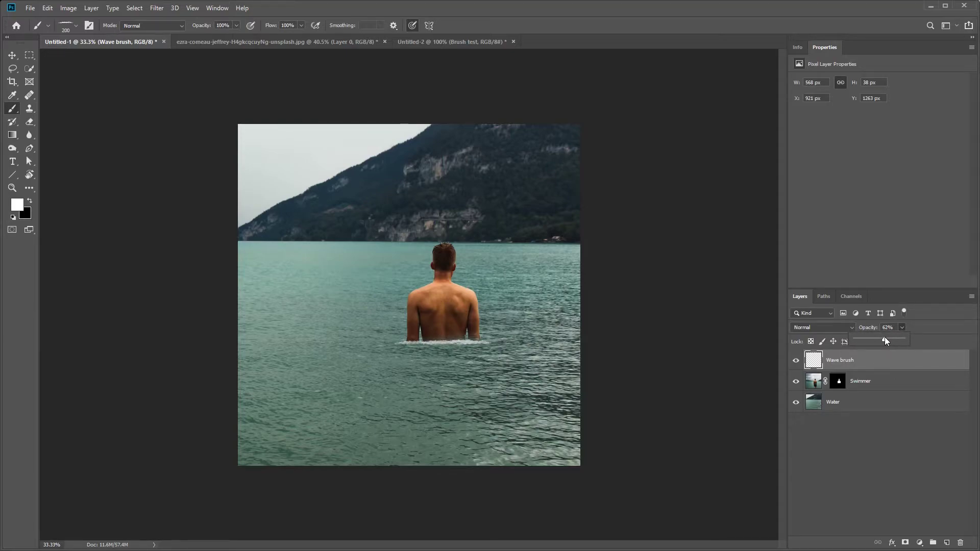
click(852, 327)
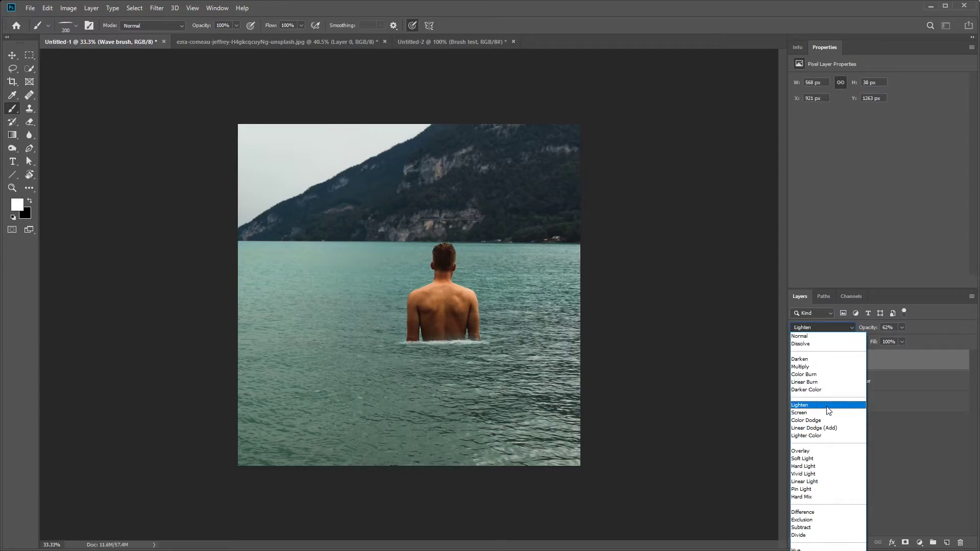
click(828, 412)
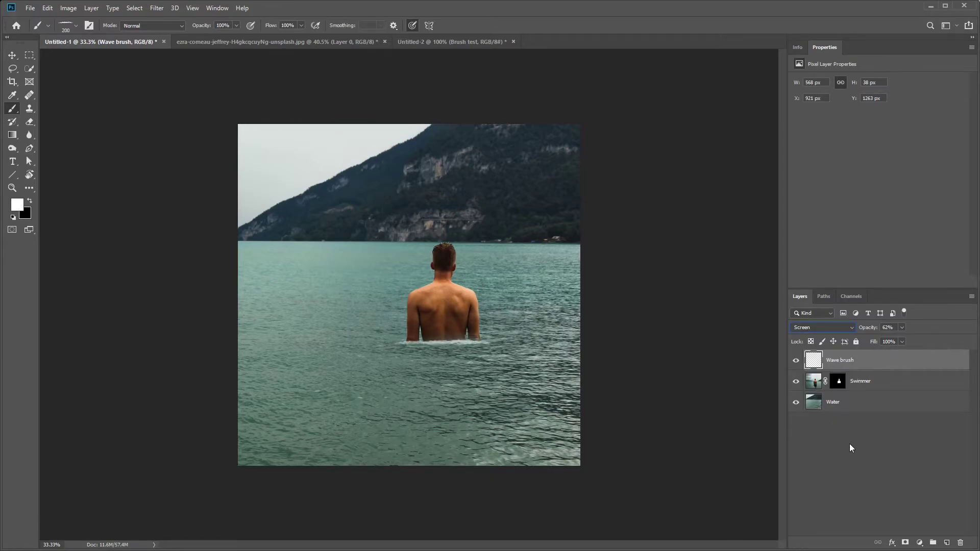